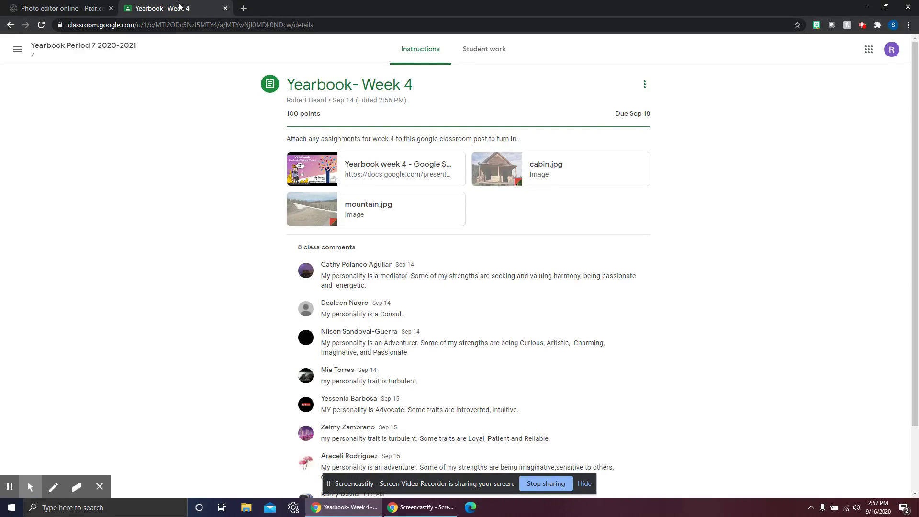
Download cabin.jpg from the Yearbook- Week 4 assignment and close its Google Drive page.
click(507, 175)
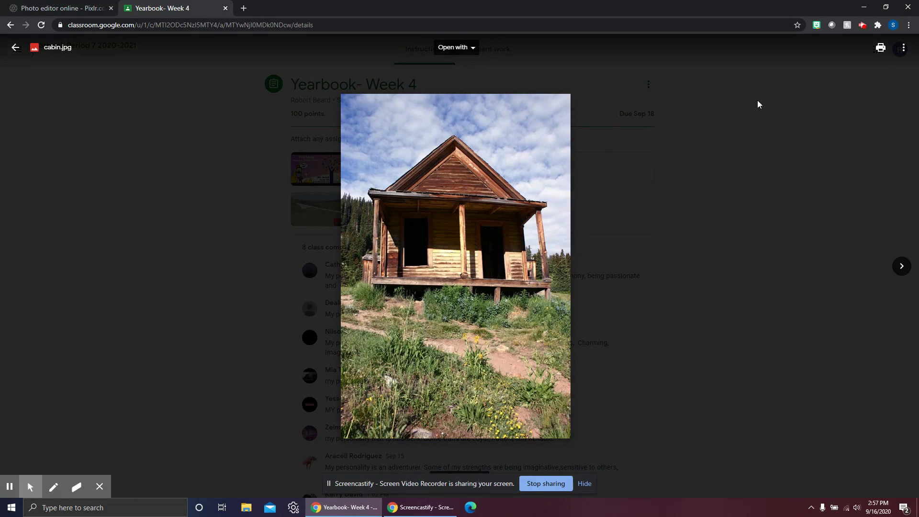
click(903, 48)
click(860, 96)
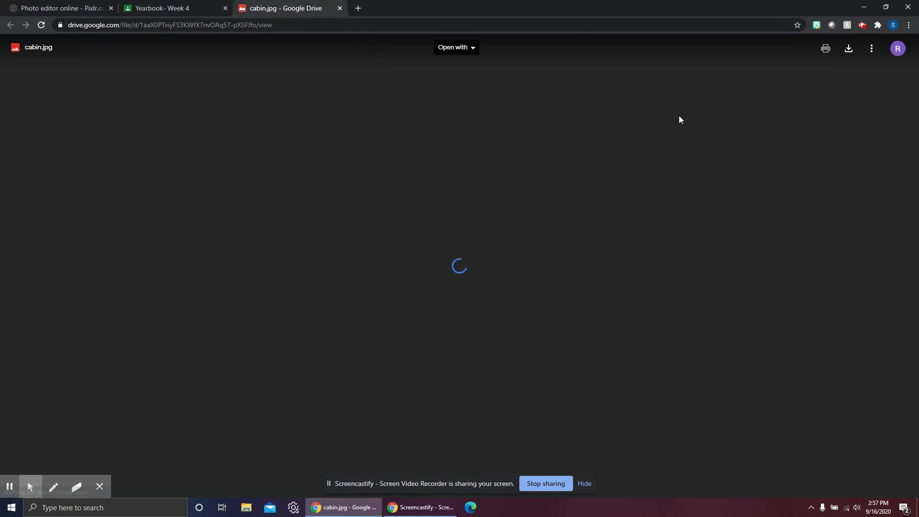
click(849, 48)
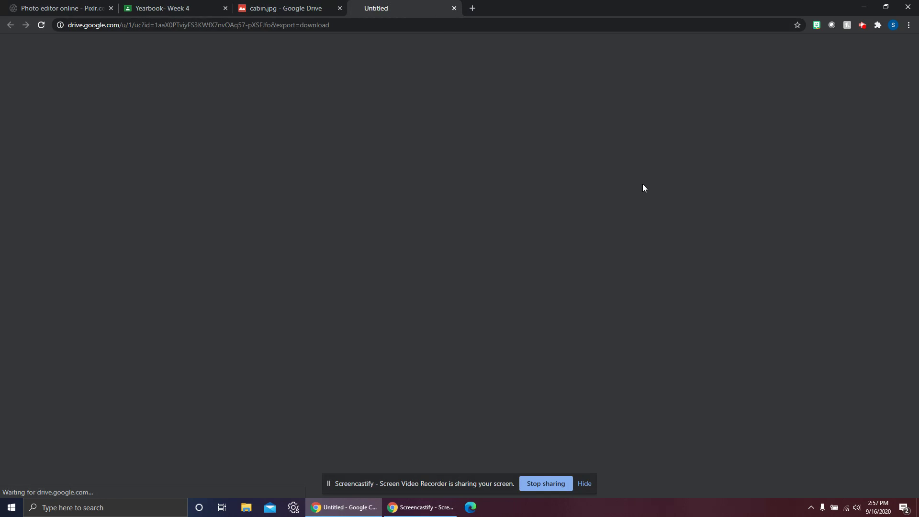
click(378, 243)
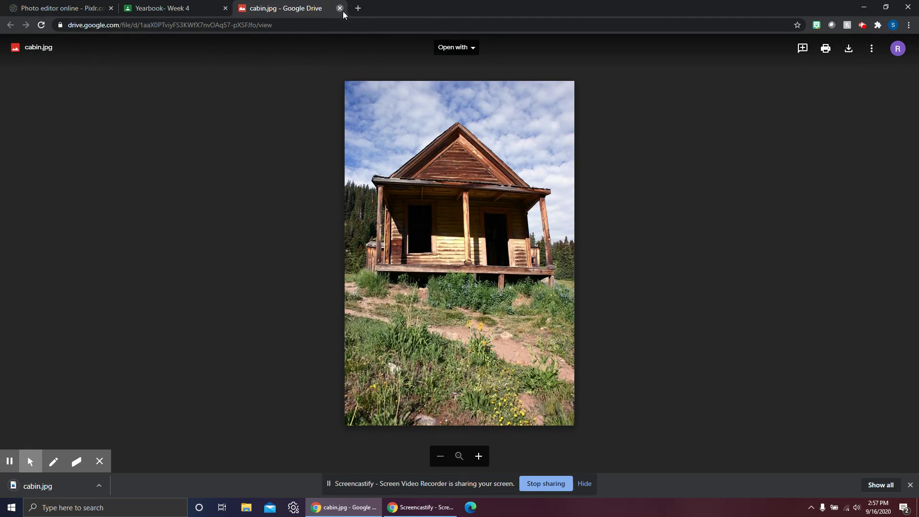
click(340, 8)
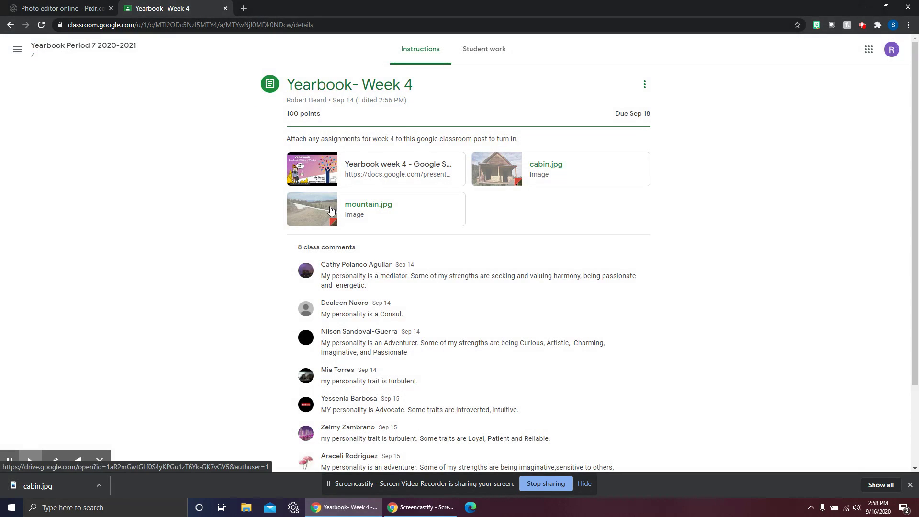
Download mountain.jpg from the Yearbook- Week 4 assignment and close its Google Drive page.
click(339, 206)
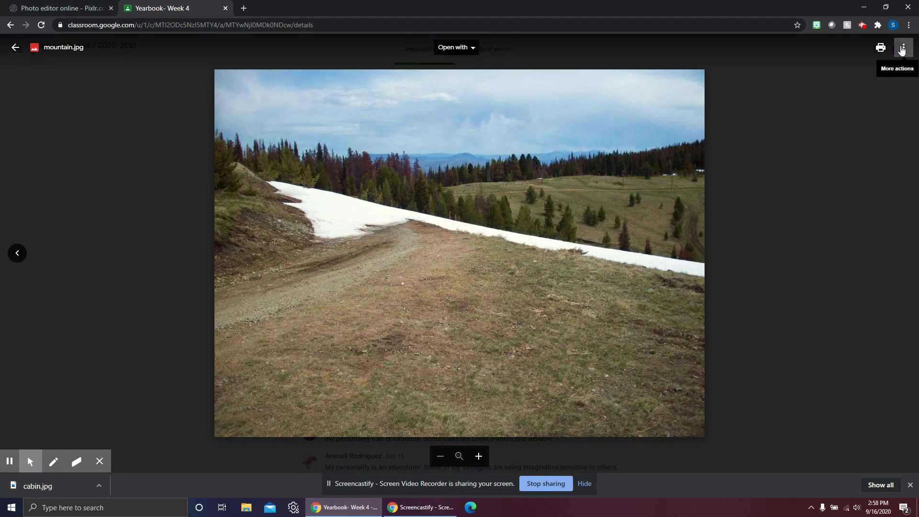
click(903, 48)
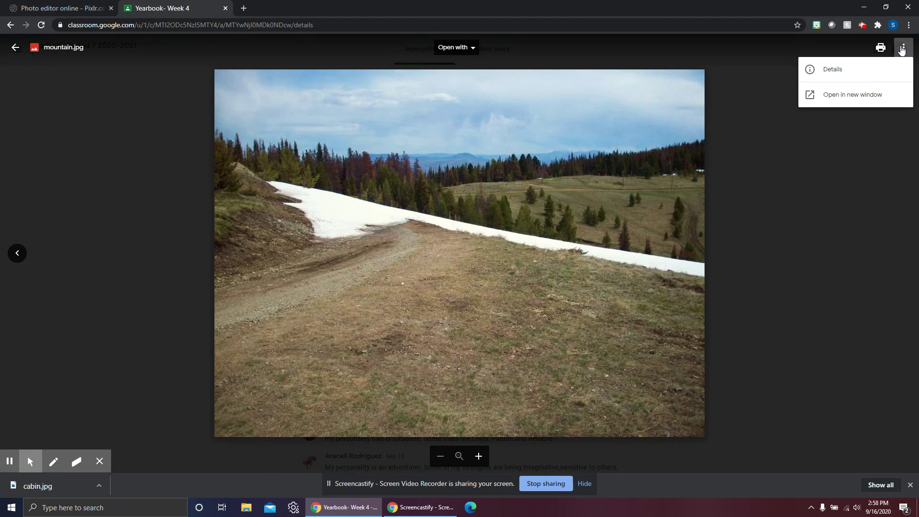
click(866, 96)
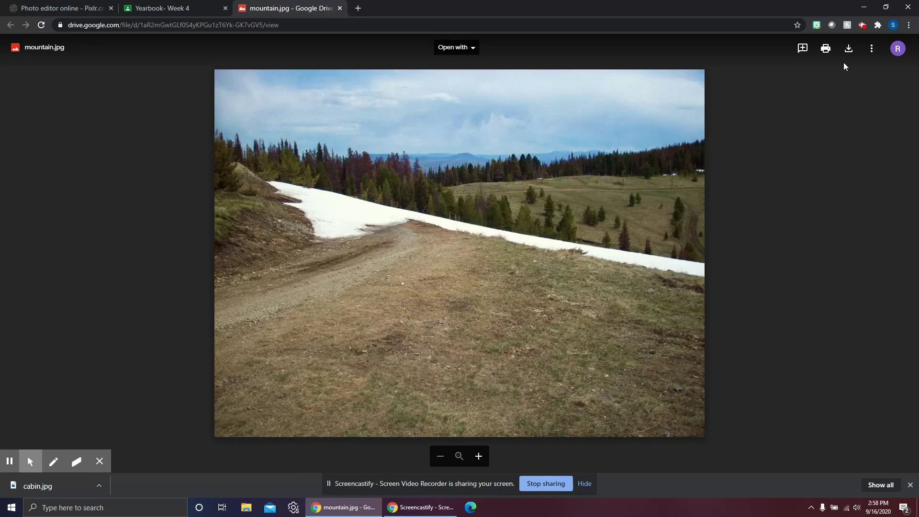
click(849, 48)
click(375, 241)
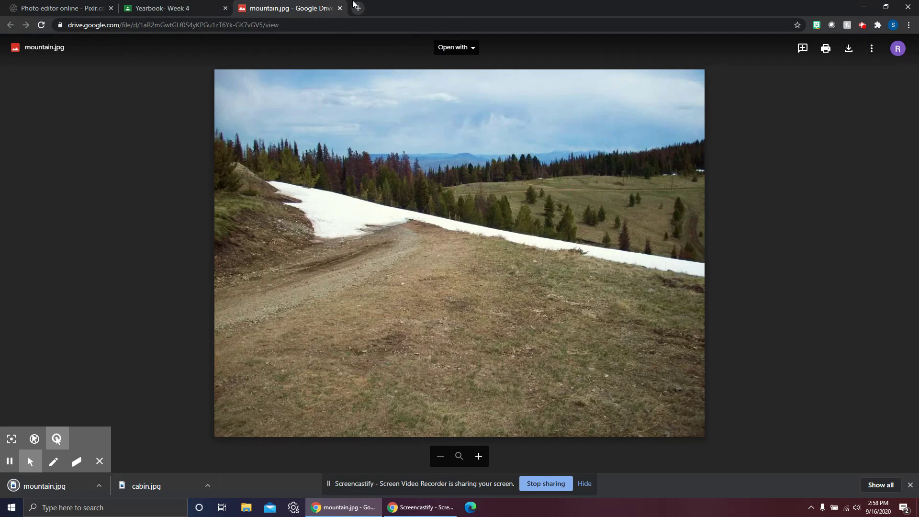
click(340, 8)
Switch to Pixlr, start the advanced Pixlr E editor and open the downloaded mountain and cabin images together.
click(87, 6)
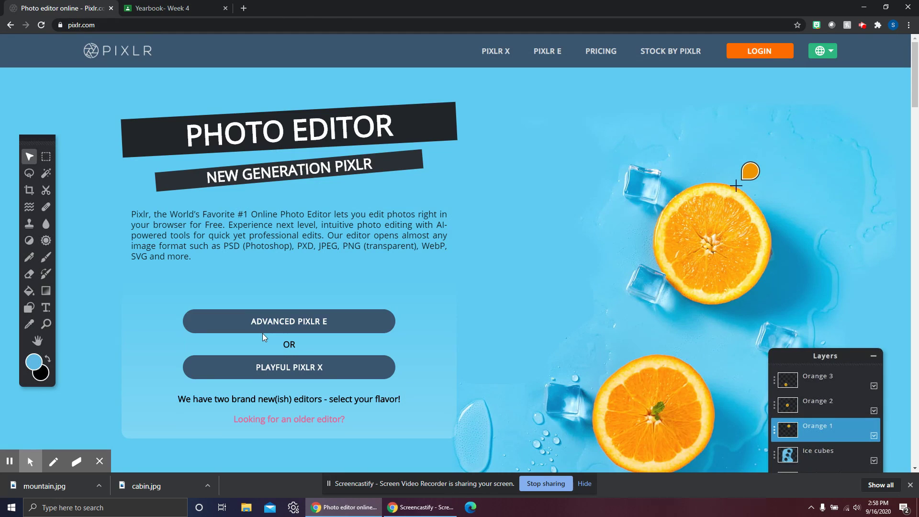
click(315, 324)
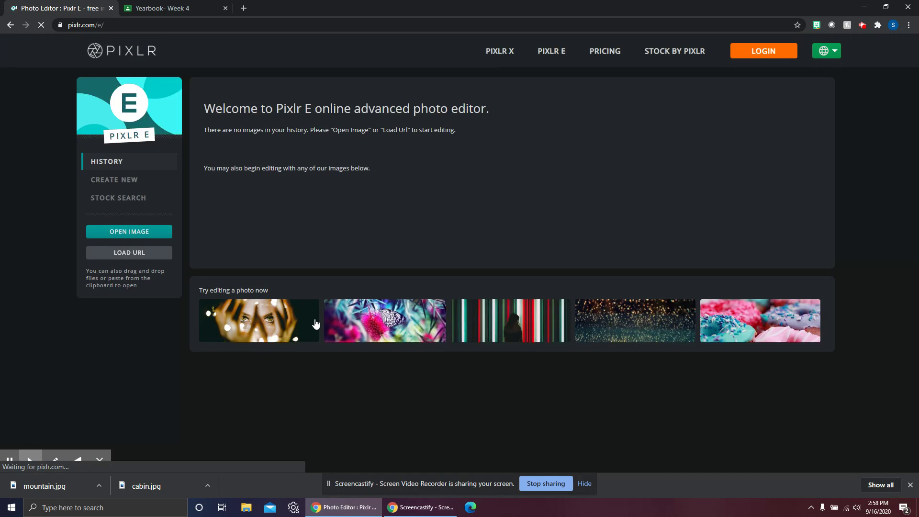
click(114, 231)
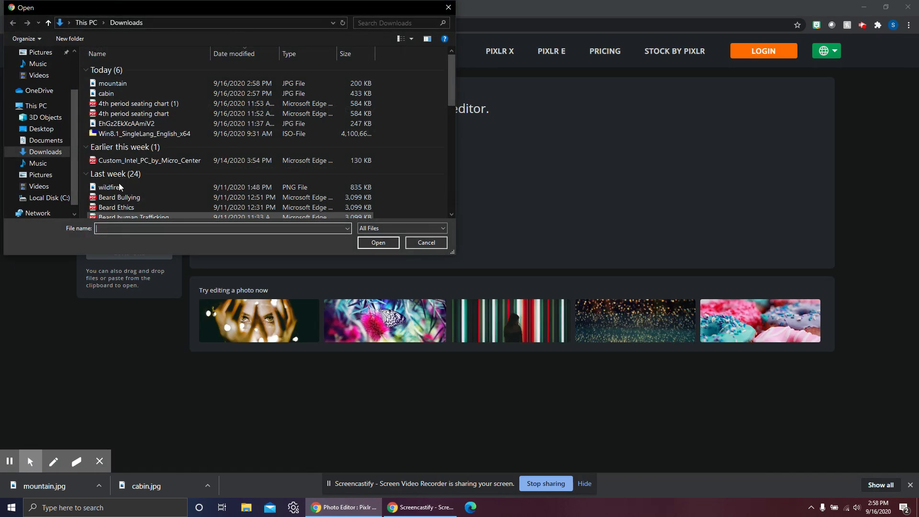
click(113, 85)
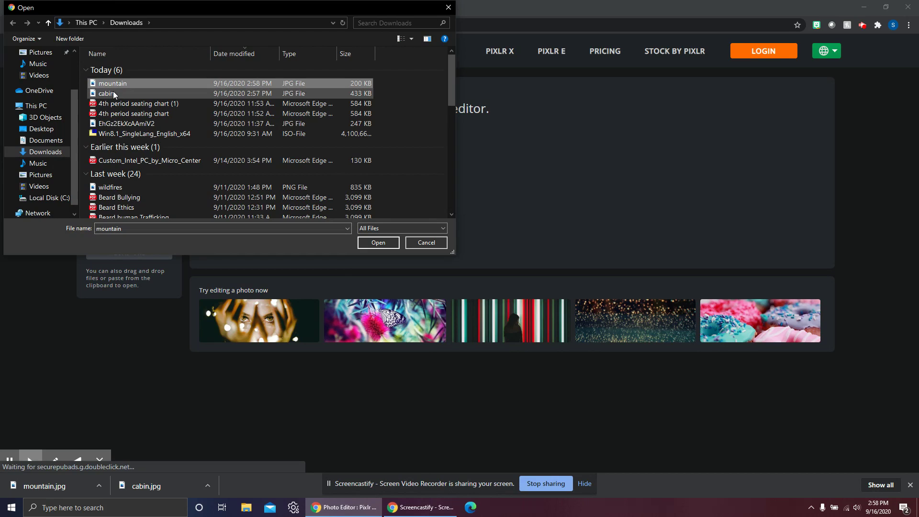
ctrl+click(113, 91)
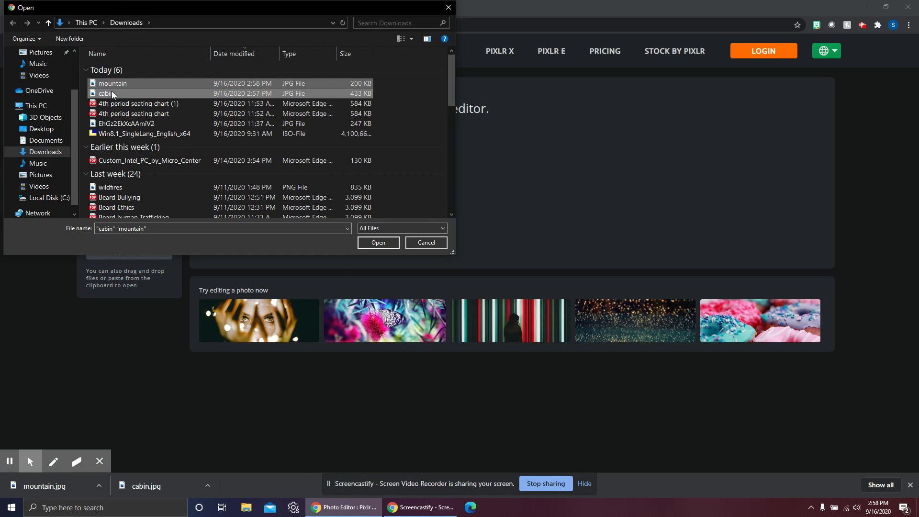
click(378, 242)
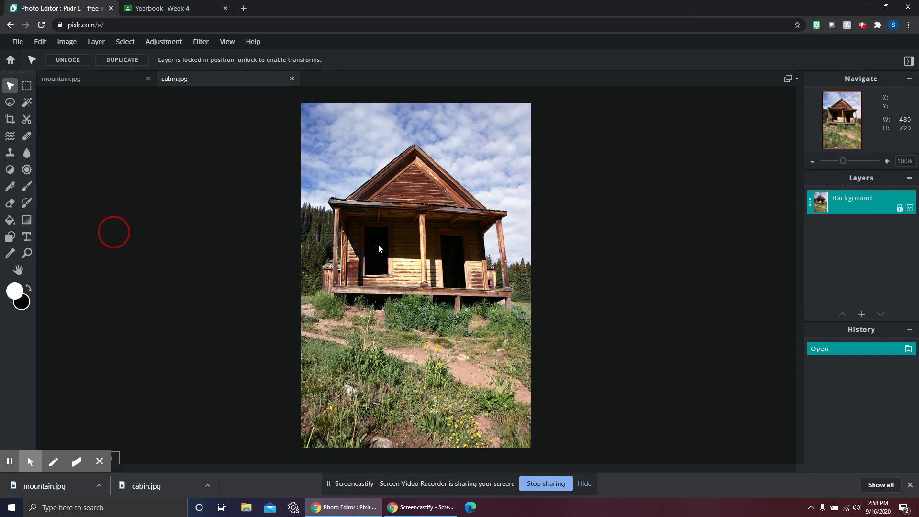
Show mountain.jpg and enlarge it to about 97% so the picture nearly fills the canvas area.
click(82, 80)
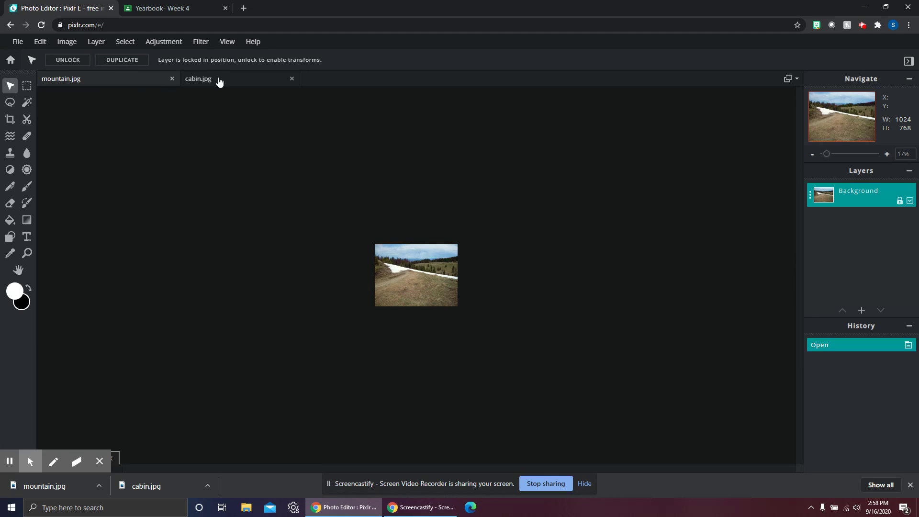
click(27, 253)
click(361, 263)
click(369, 263)
click(369, 264)
click(369, 265)
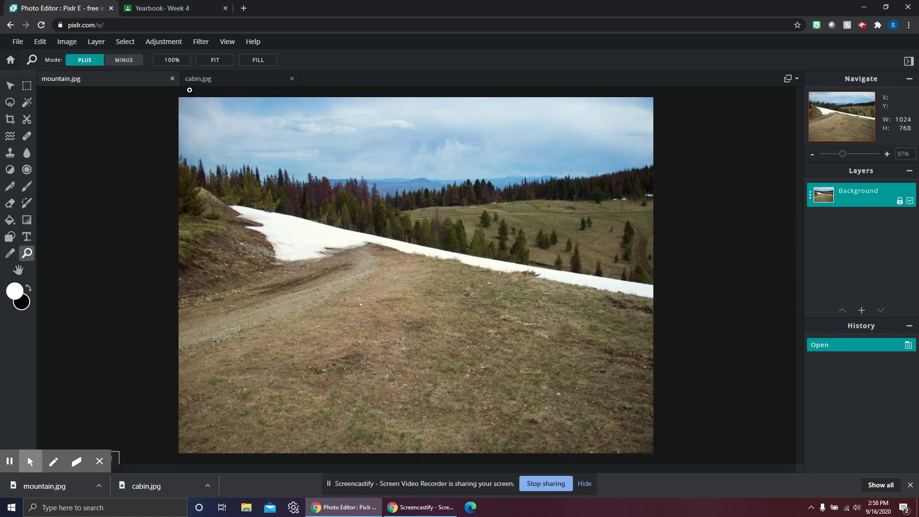
Outline the cabin and the grass along its base in cabin.jpg with a closed Polygon Lasso selection.
click(215, 83)
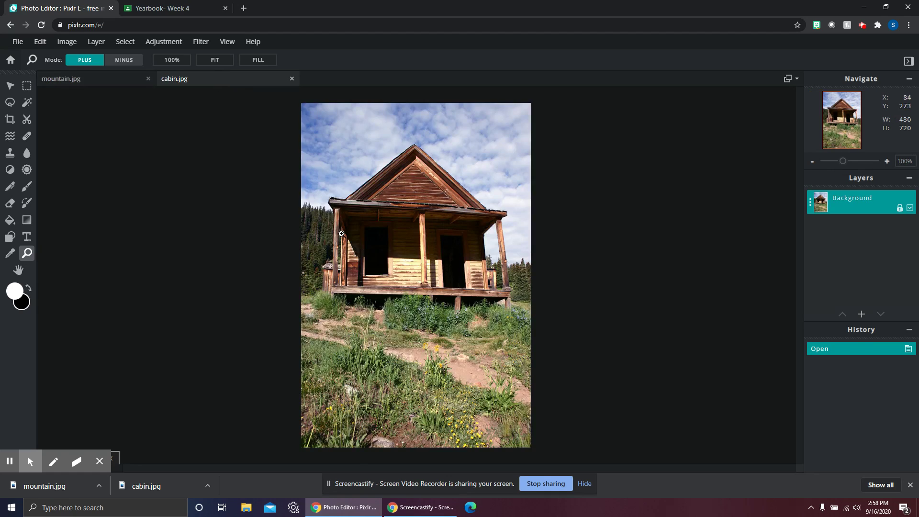
scroll(341, 234, down, 3)
scroll(342, 234, up, 2)
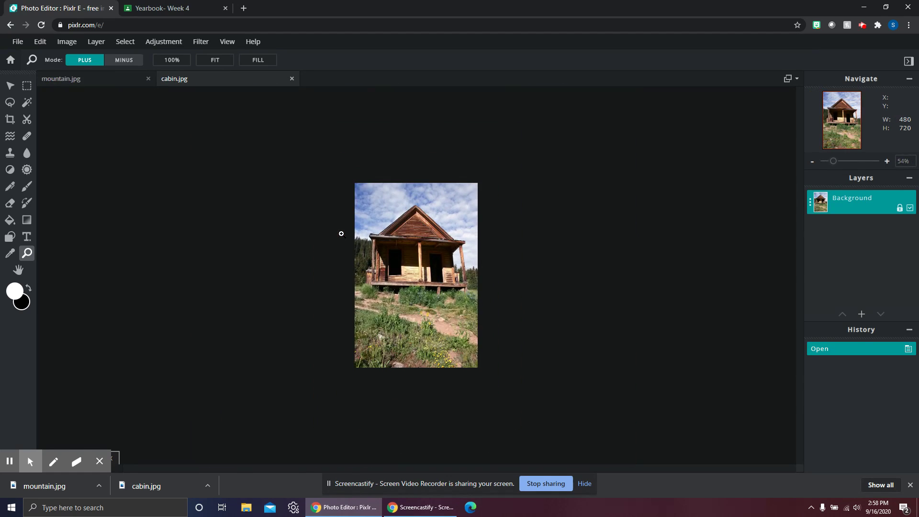
drag(348, 257, 406, 277)
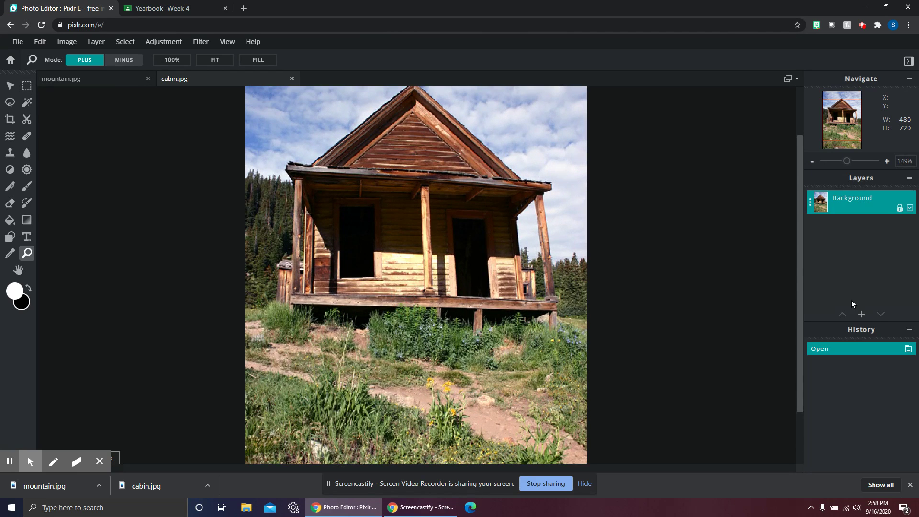
drag(798, 258, 797, 221)
scroll(509, 275, up, 2)
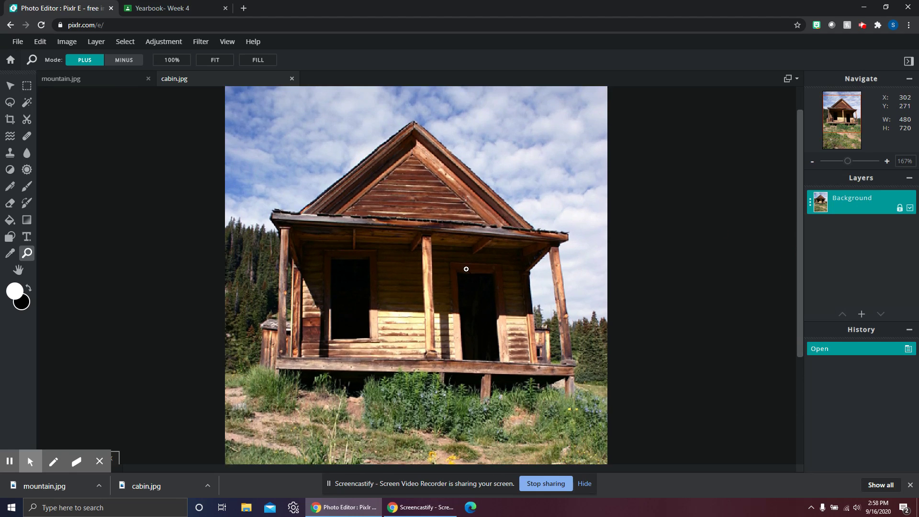
click(11, 107)
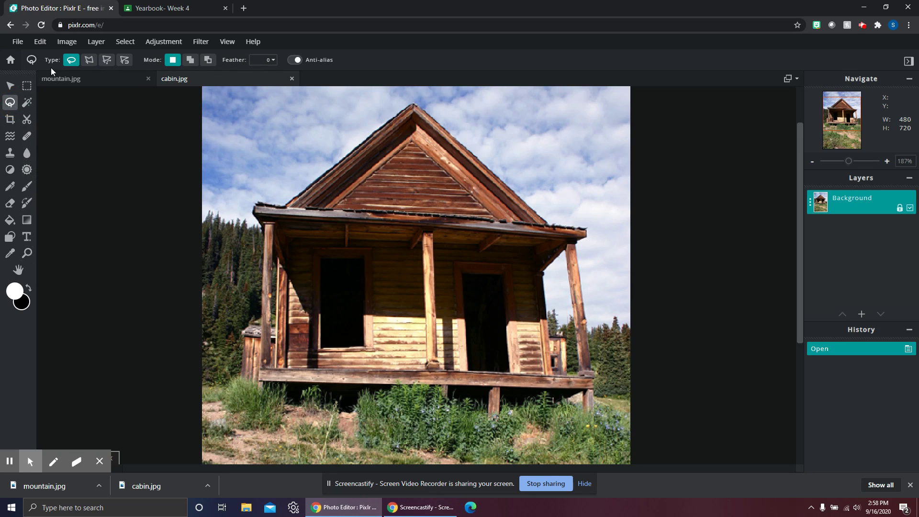
click(87, 61)
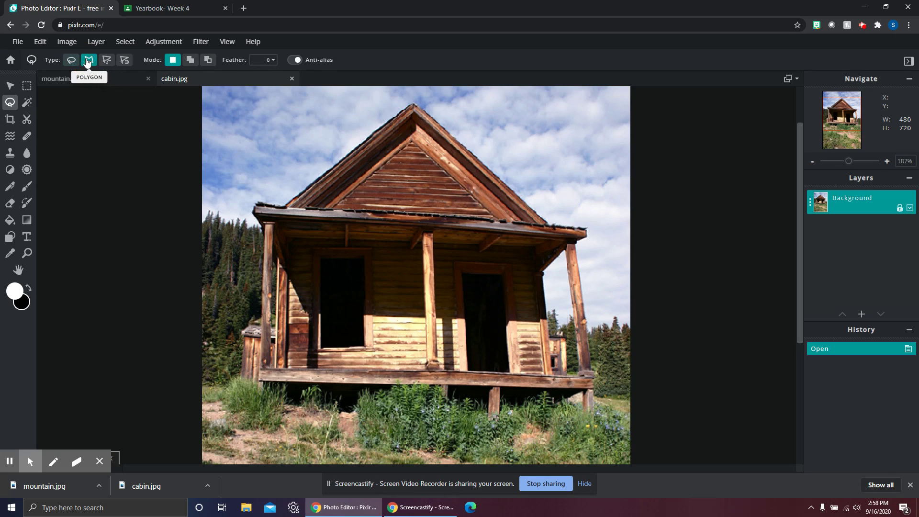
click(412, 103)
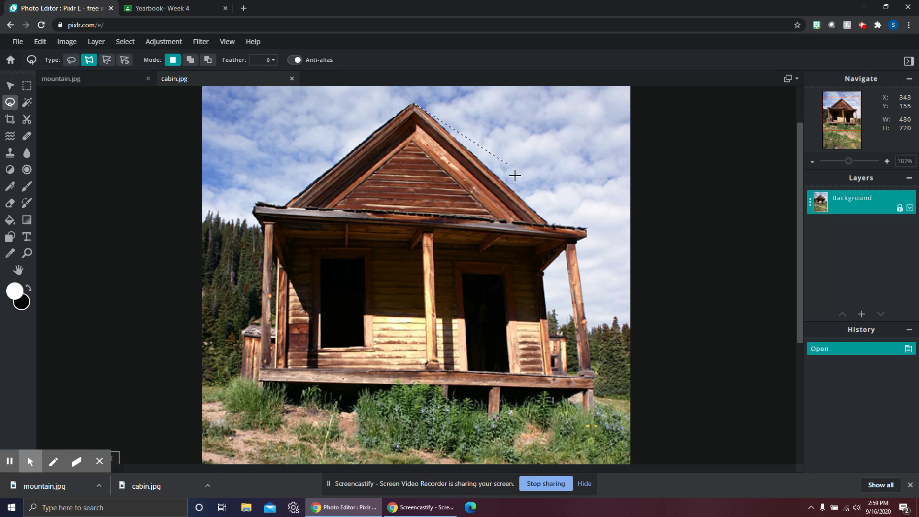
click(550, 225)
click(576, 244)
click(592, 380)
click(595, 438)
click(232, 383)
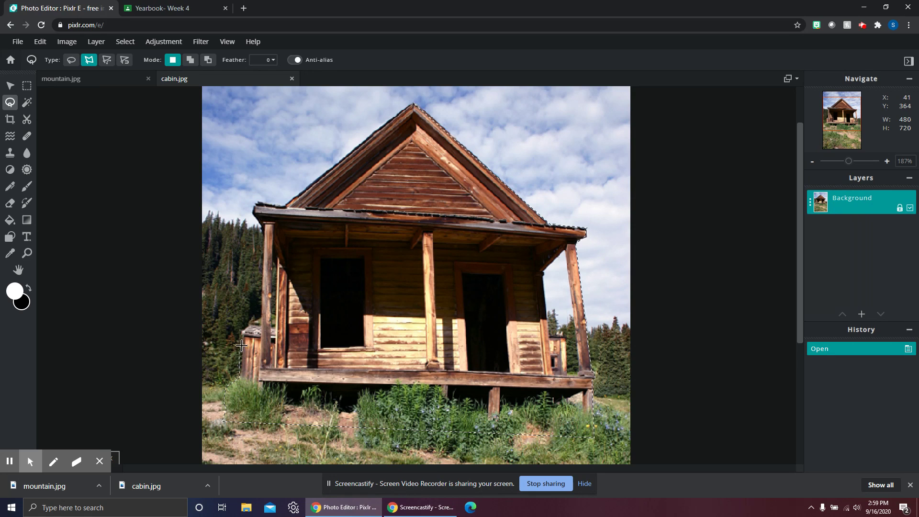
click(260, 324)
click(264, 233)
click(254, 210)
click(256, 203)
click(285, 205)
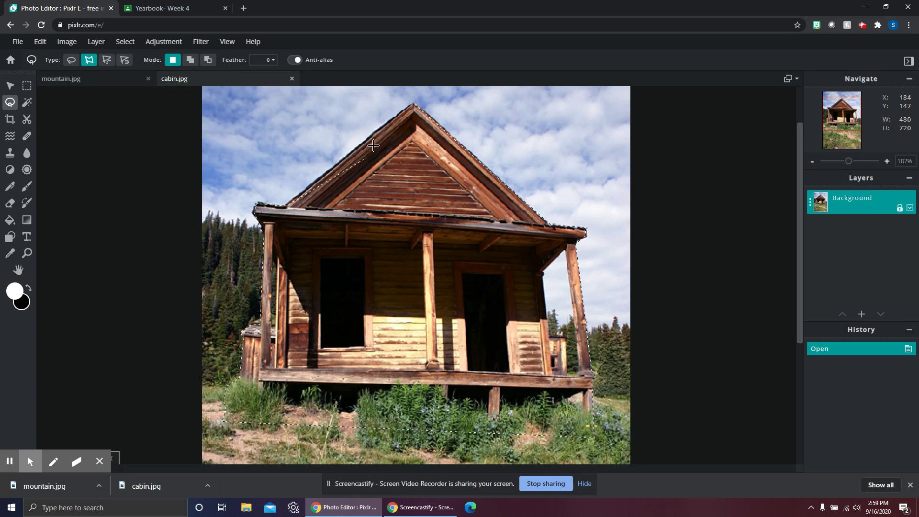
click(414, 102)
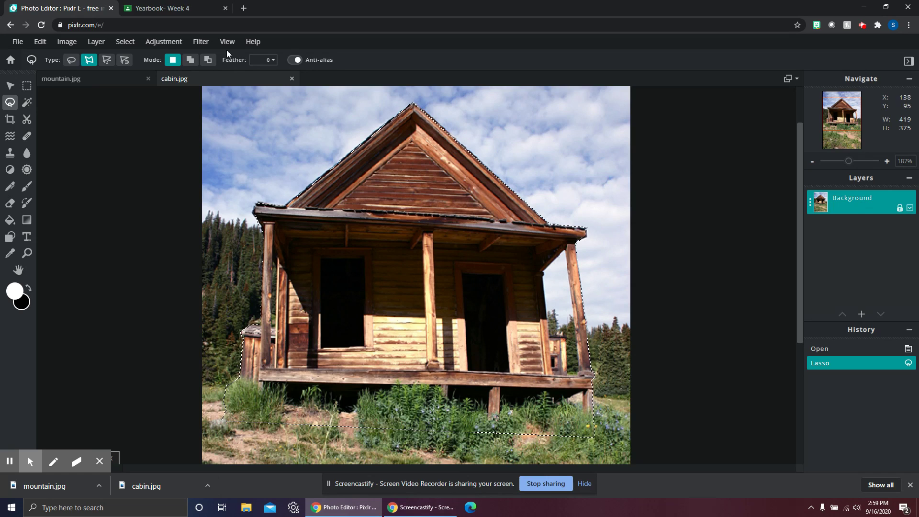
Copy the selected cabin and paste it into mountain.jpg as a new layer.
click(40, 41)
click(61, 97)
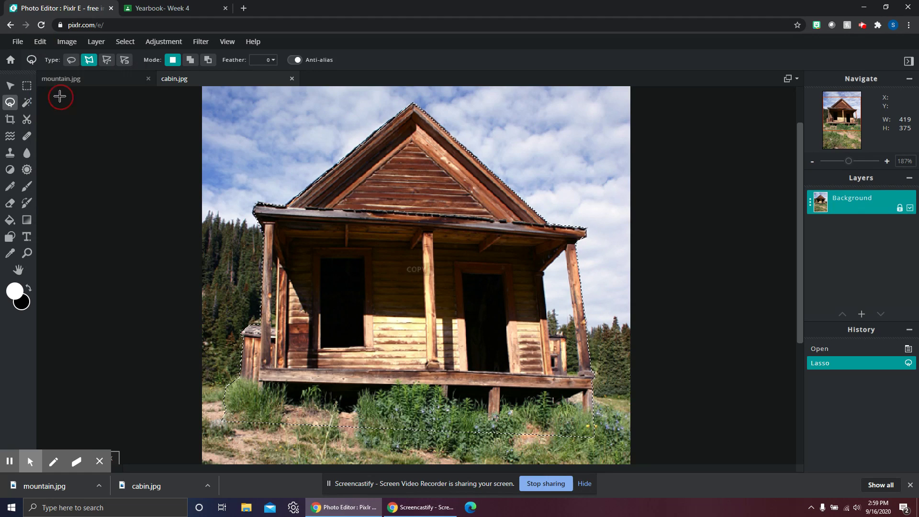
click(97, 79)
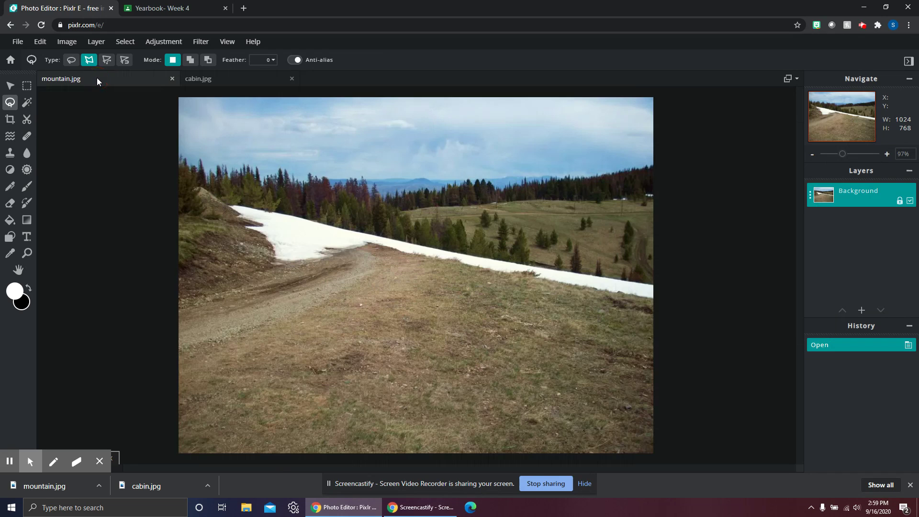
click(40, 42)
click(55, 126)
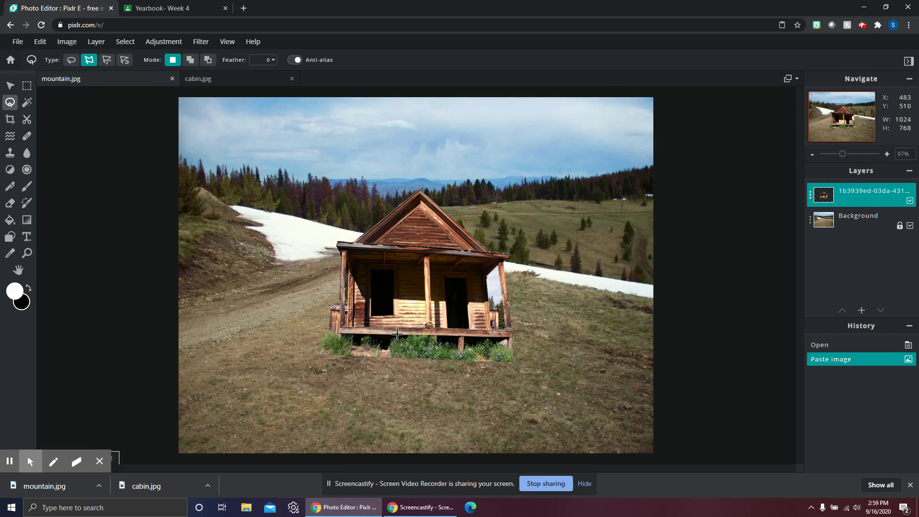
Move the pasted cabin layer up the hillside with the Arrange tool, to about 308 left and 65 top.
click(10, 85)
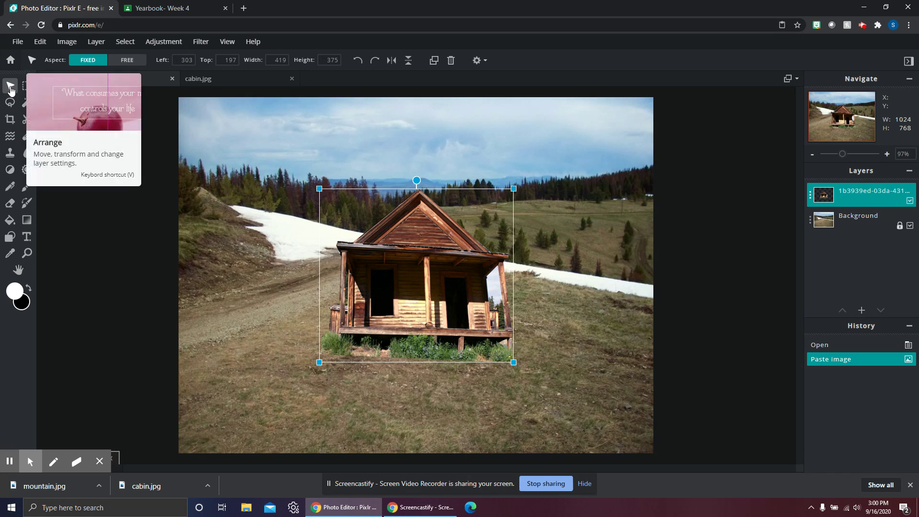
click(436, 287)
drag(436, 287, 436, 226)
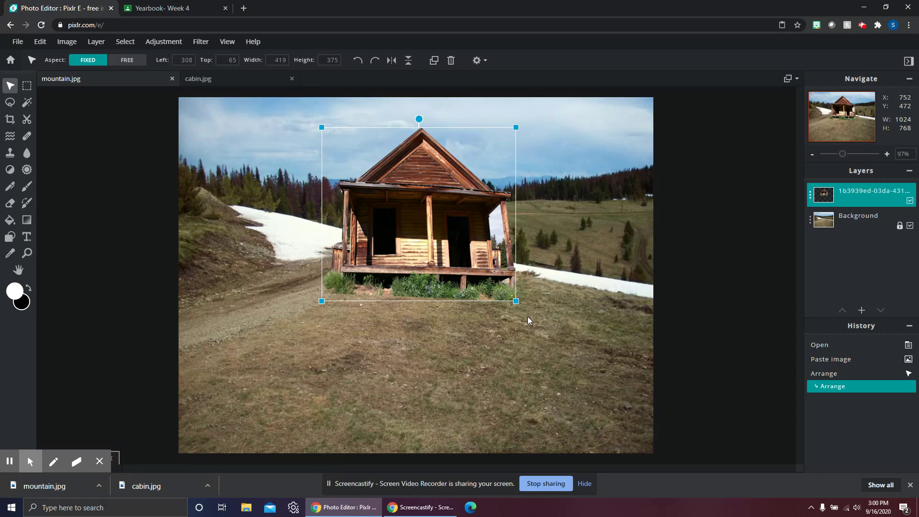
click(14, 103)
key(x)
key(q)
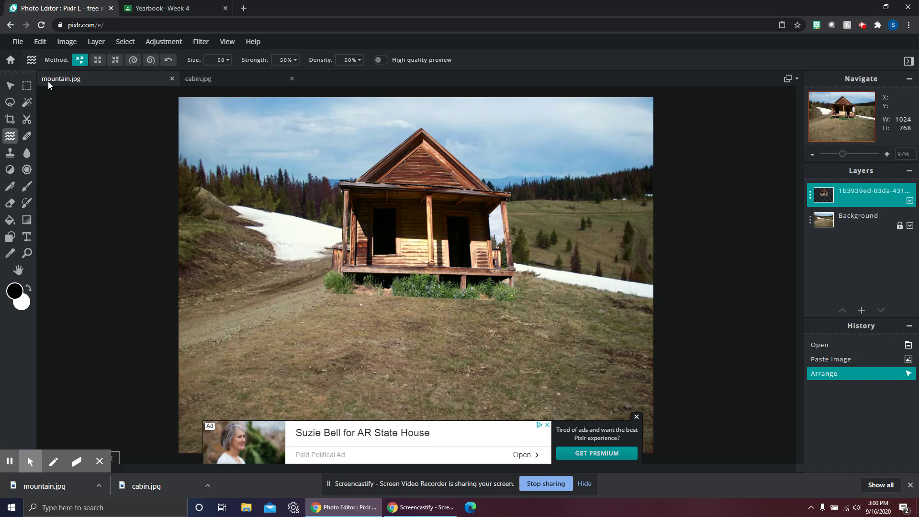
Outline the see-through gap between the cabin's right porch post and its wall with the Polygon Lasso and delete that area.
click(10, 103)
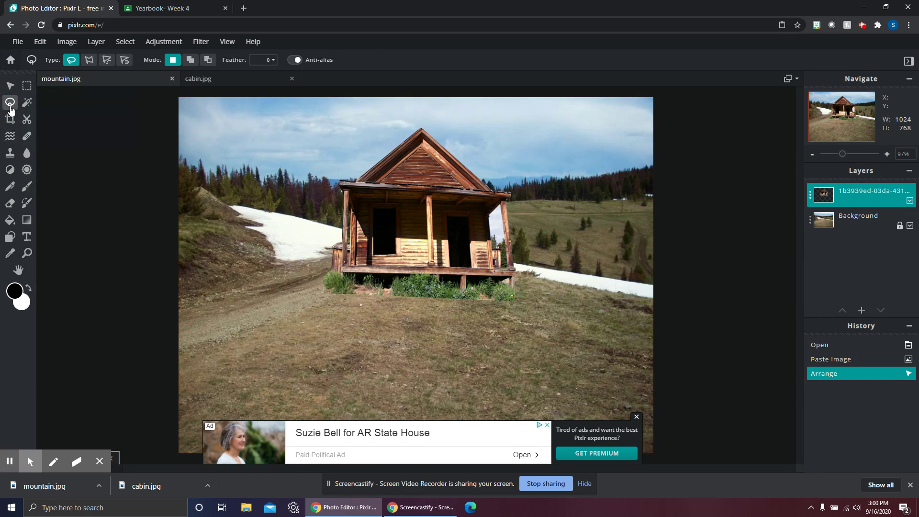
click(89, 60)
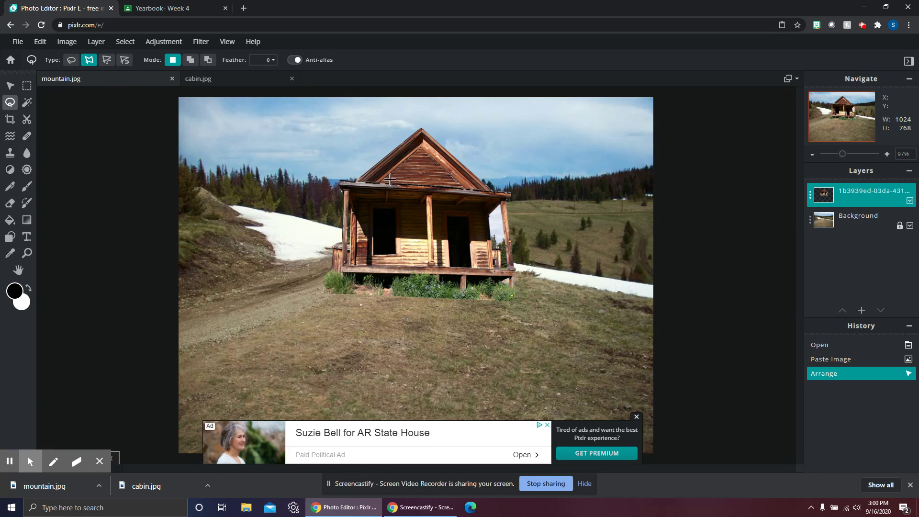
scroll(496, 214, up, 3)
scroll(668, 261, up, 1)
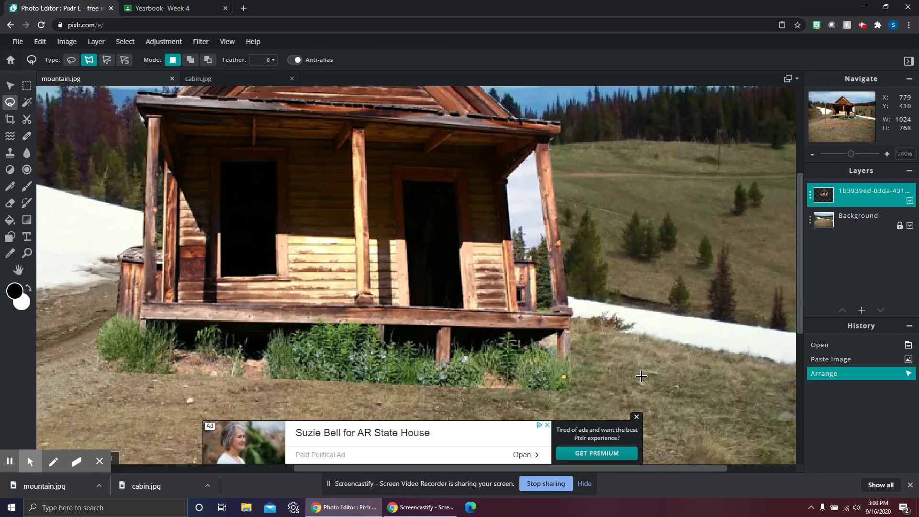
click(637, 417)
click(507, 179)
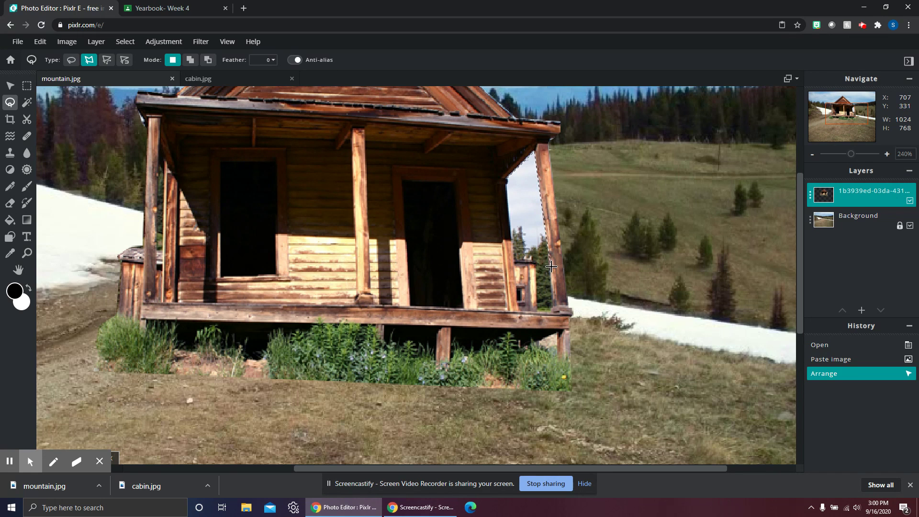
click(553, 308)
click(537, 312)
click(531, 262)
click(516, 258)
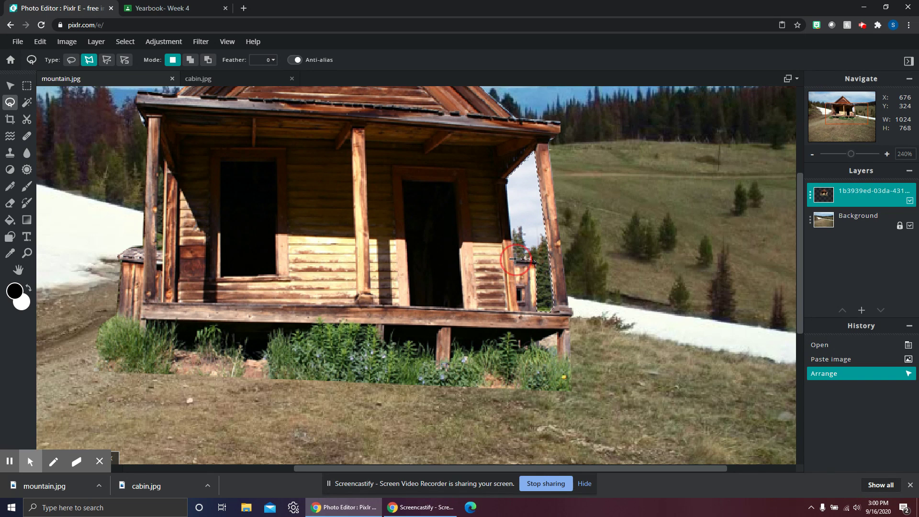
double_click(506, 177)
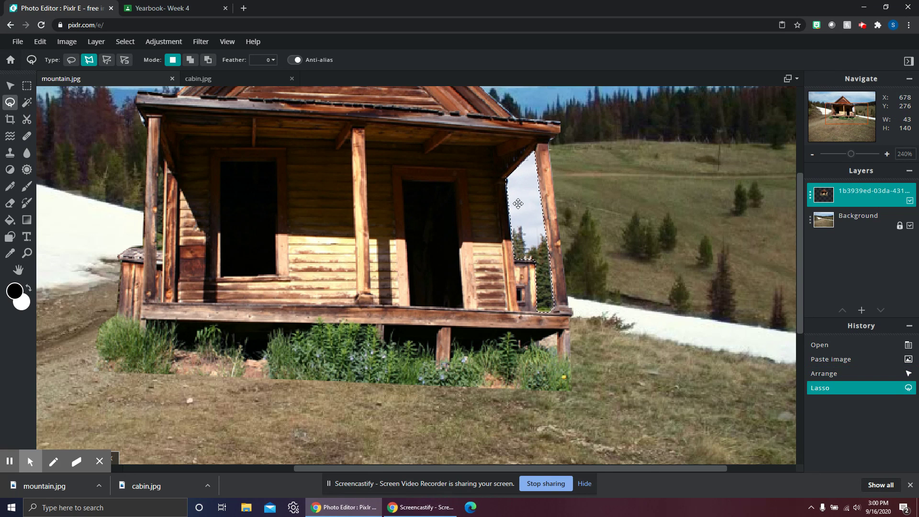
key(Delete)
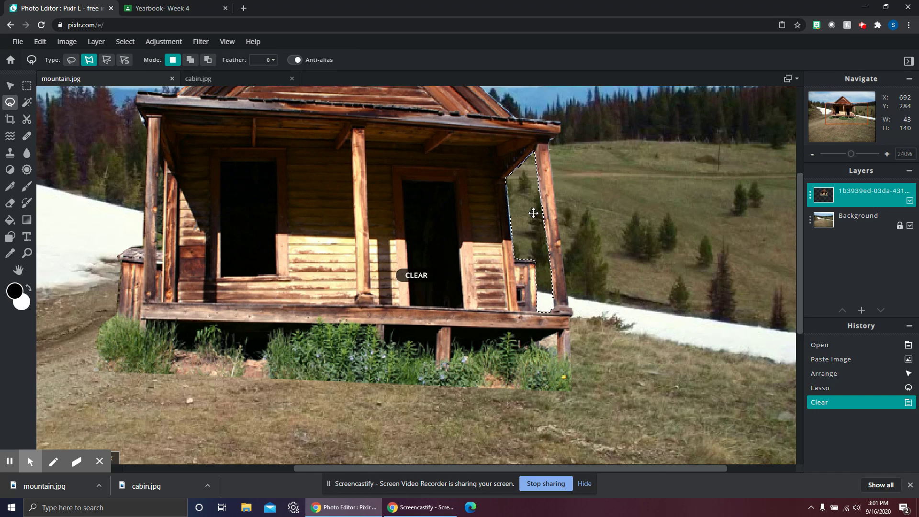
Outline the narrow gap beside the cabin's left porch post with the Polygon Lasso and delete it from the cabin layer.
scroll(683, 318, down, 5)
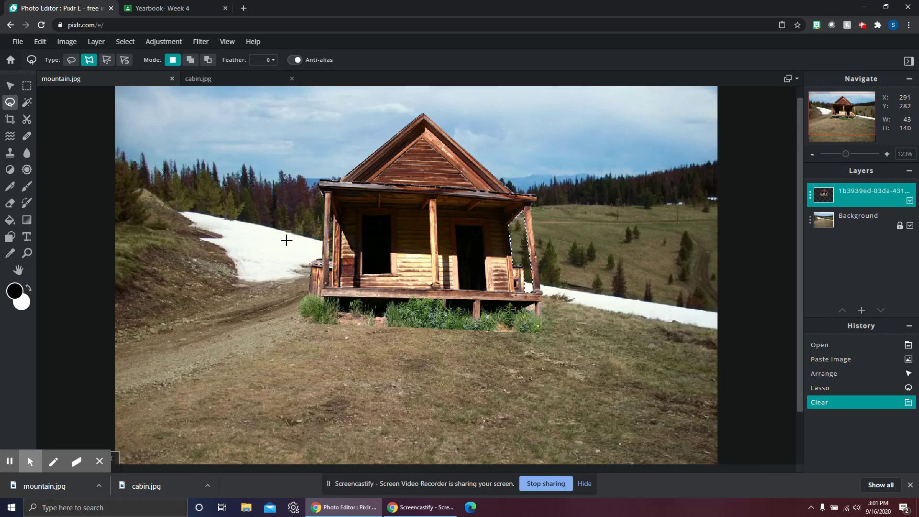
scroll(286, 240, up, 3)
scroll(293, 237, up, 1)
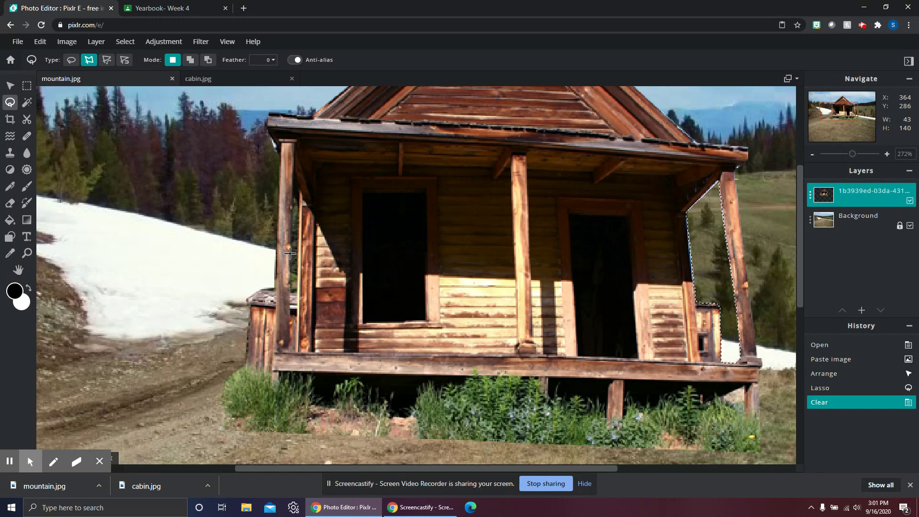
click(296, 292)
click(291, 193)
click(299, 194)
click(298, 290)
double_click(292, 291)
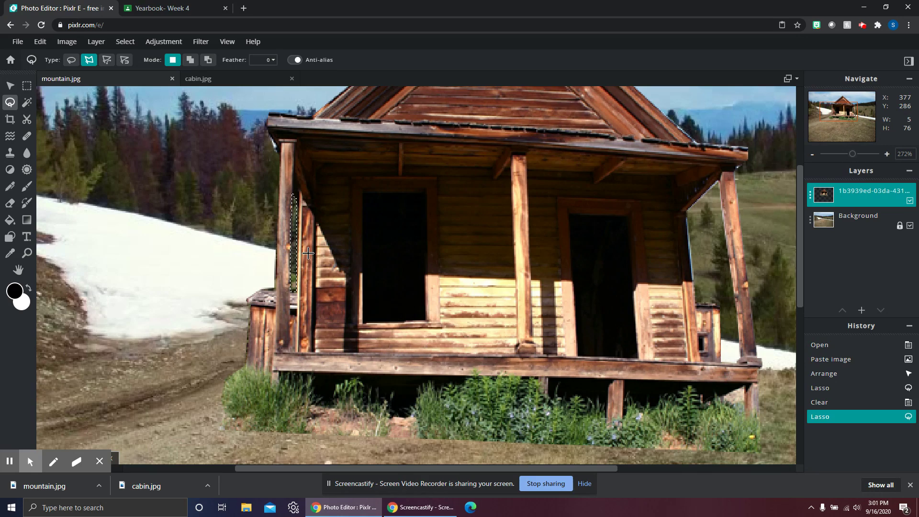
key(Delete)
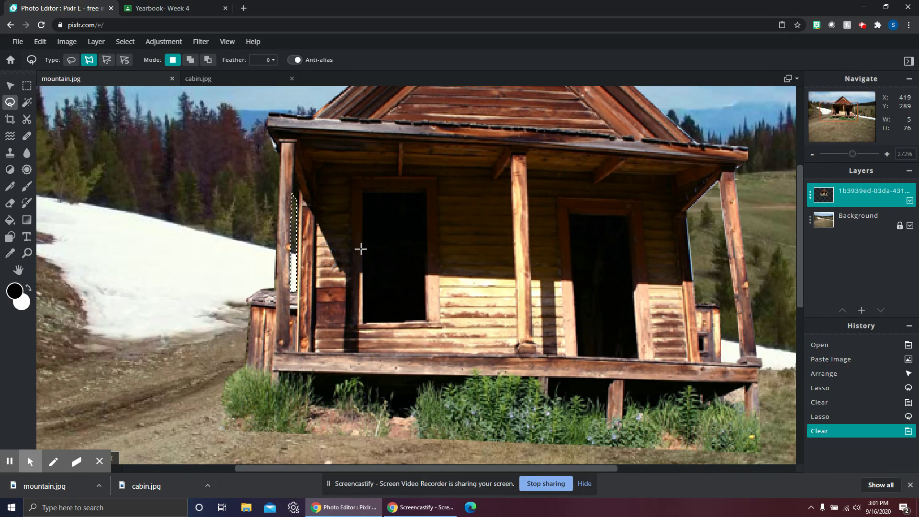
Set up the Eraser with a 63 px brush and 30% opacity.
scroll(373, 257, down, 2)
scroll(425, 255, down, 1)
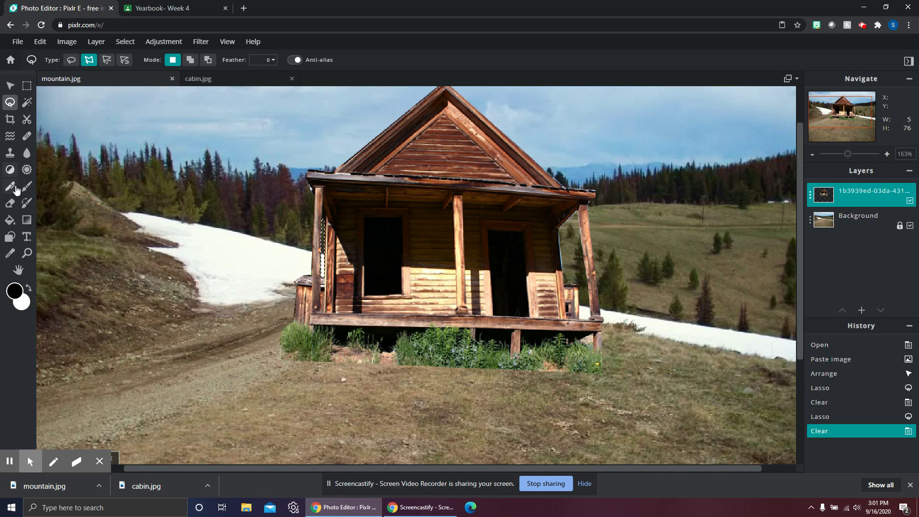
click(8, 205)
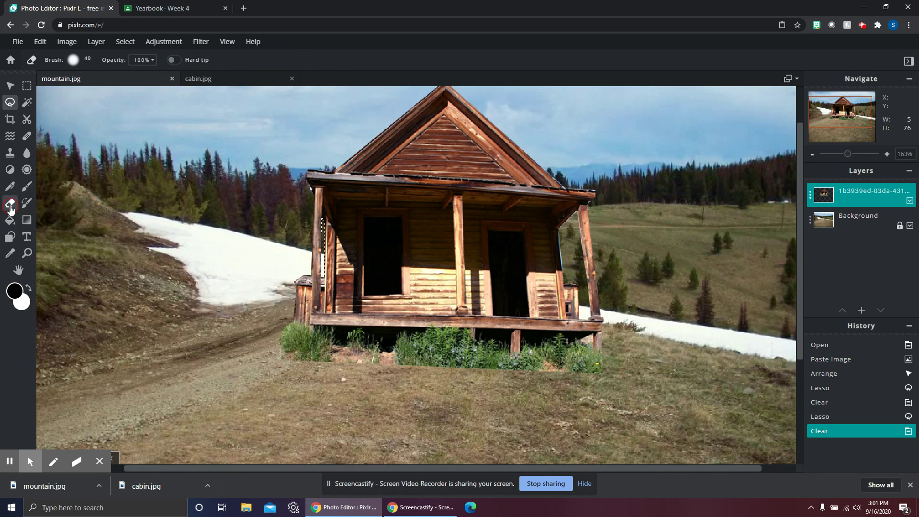
click(88, 60)
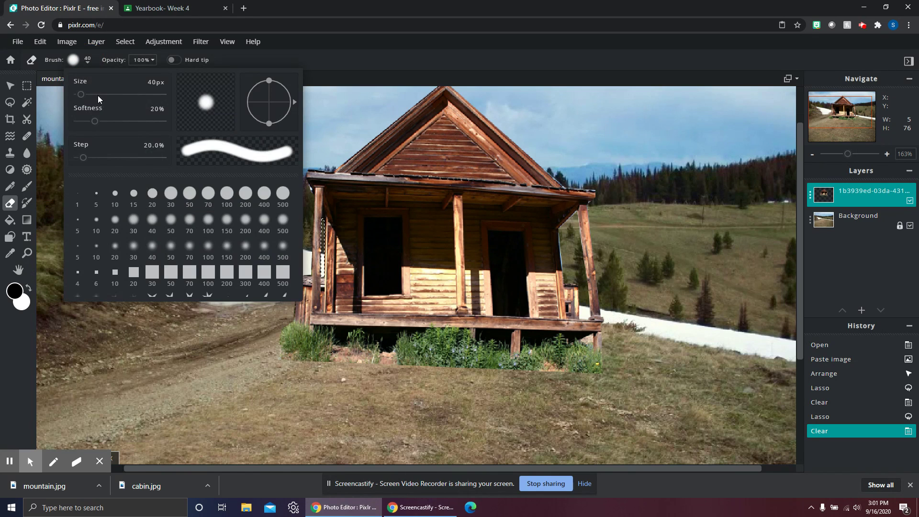
click(98, 95)
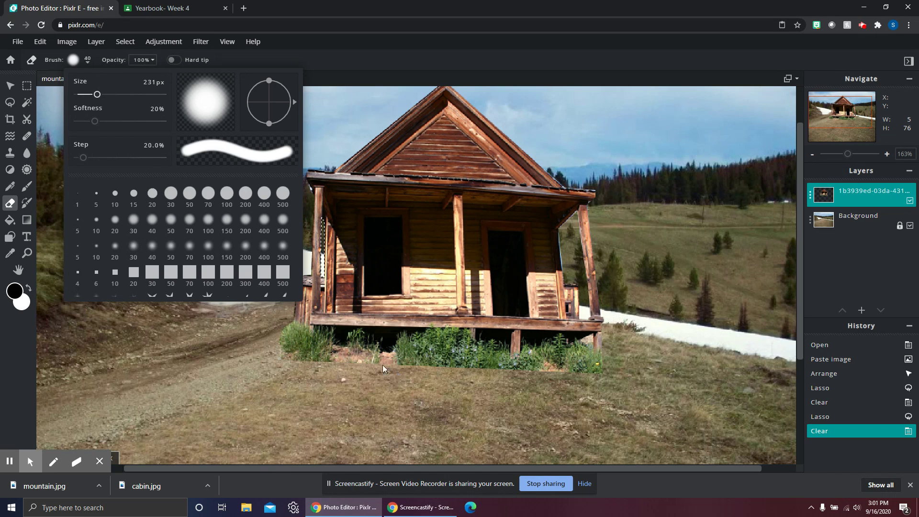
click(83, 94)
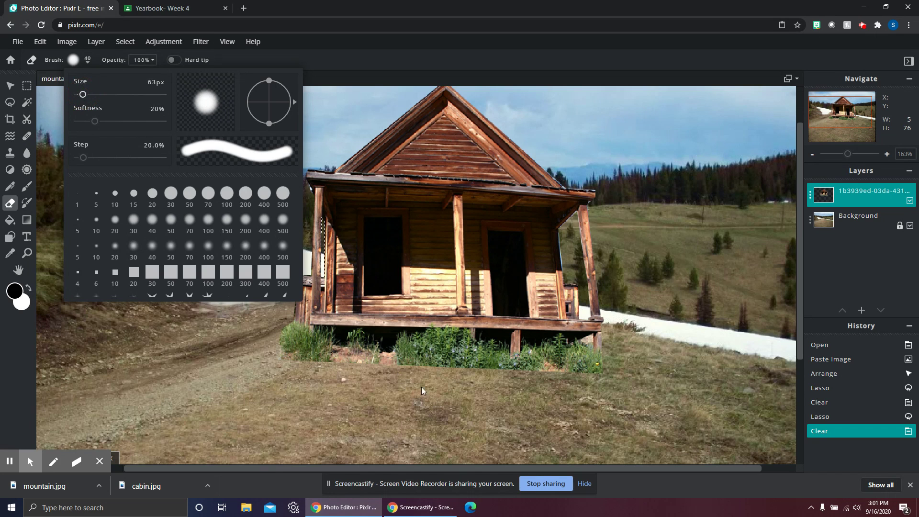
click(370, 358)
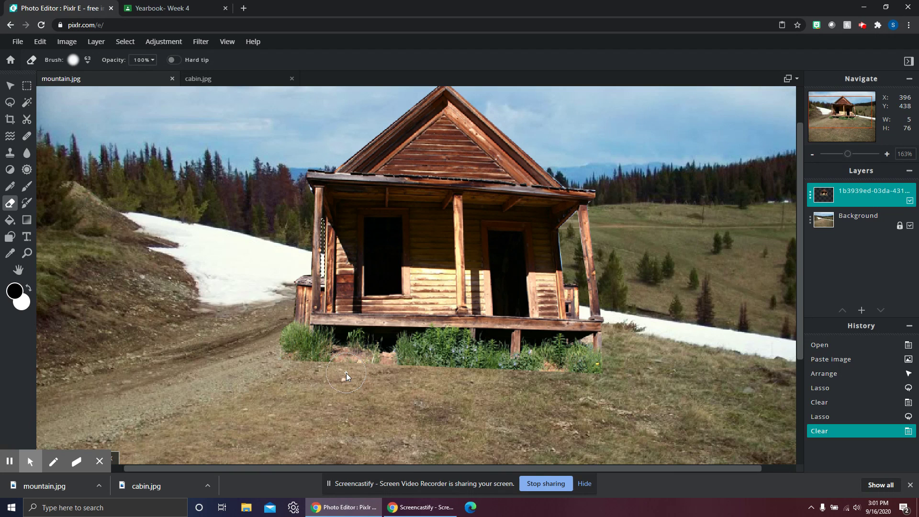
click(143, 60)
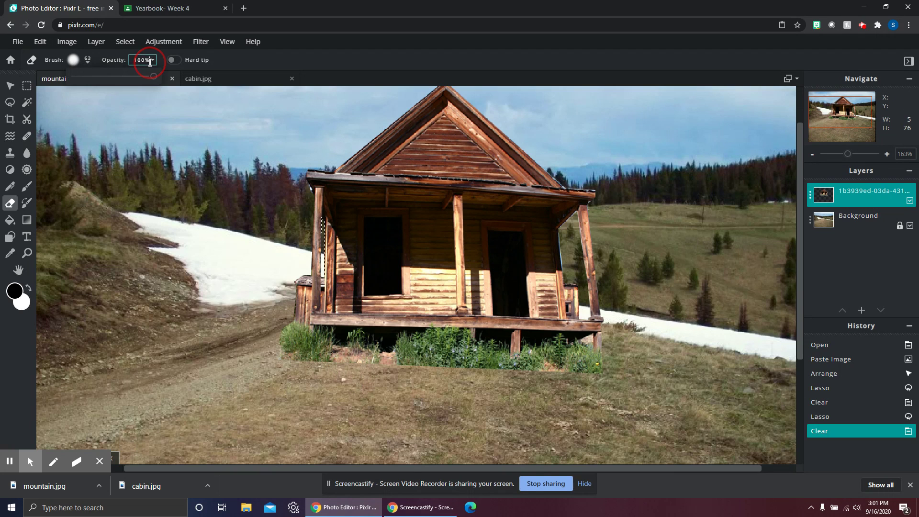
drag(154, 77, 99, 82)
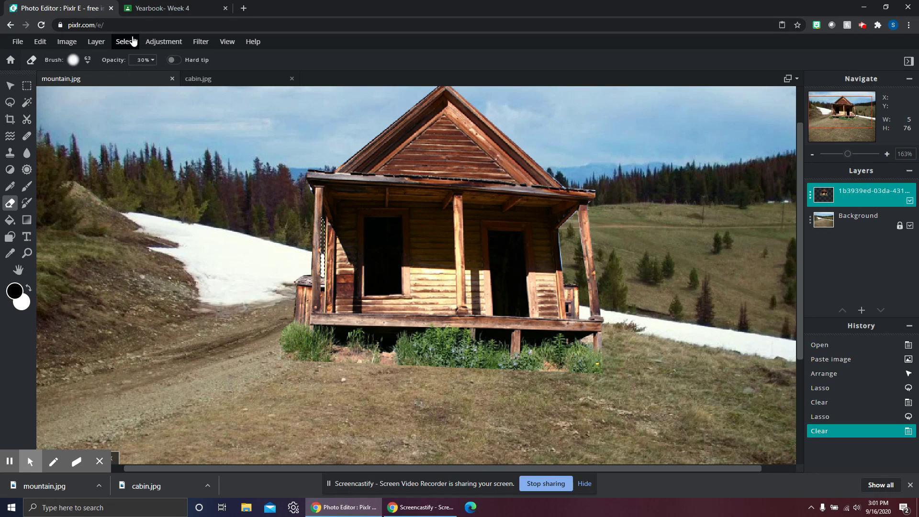
Drop the lasso selection around the porch gap and select the whole image.
click(116, 44)
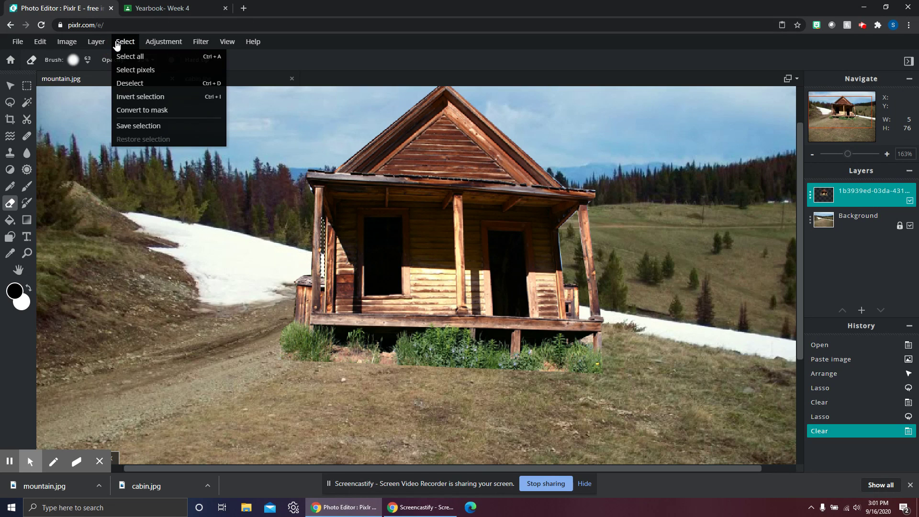
click(130, 83)
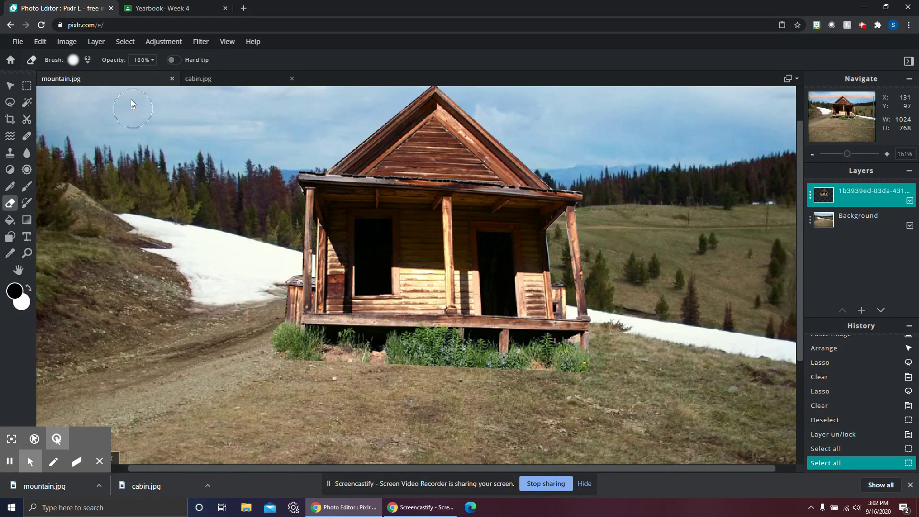
click(126, 42)
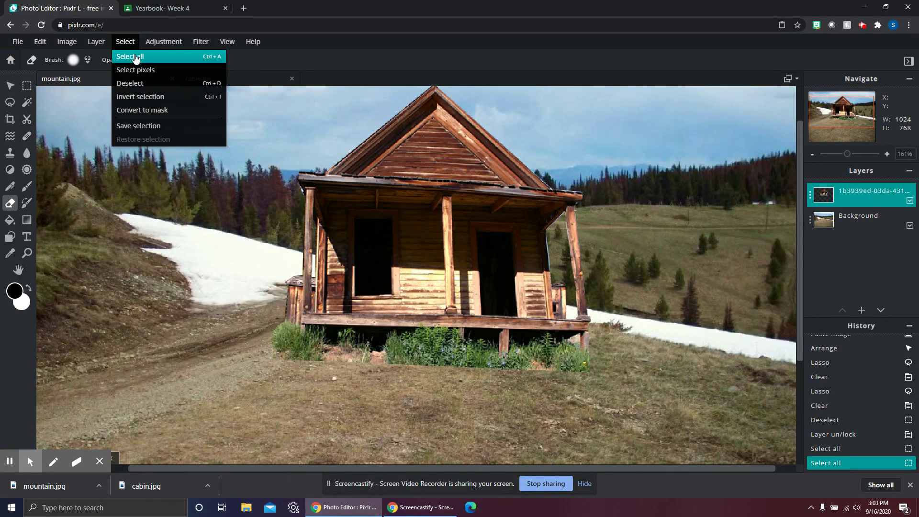
click(136, 57)
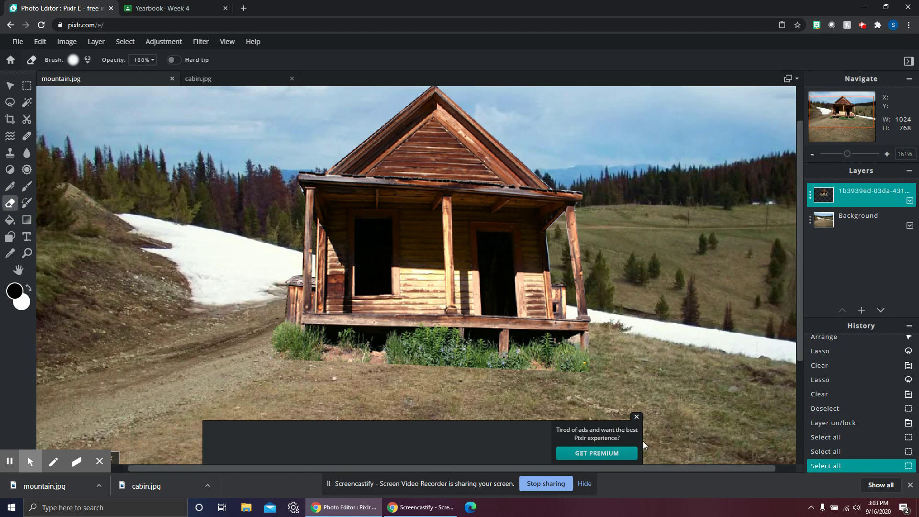
click(636, 417)
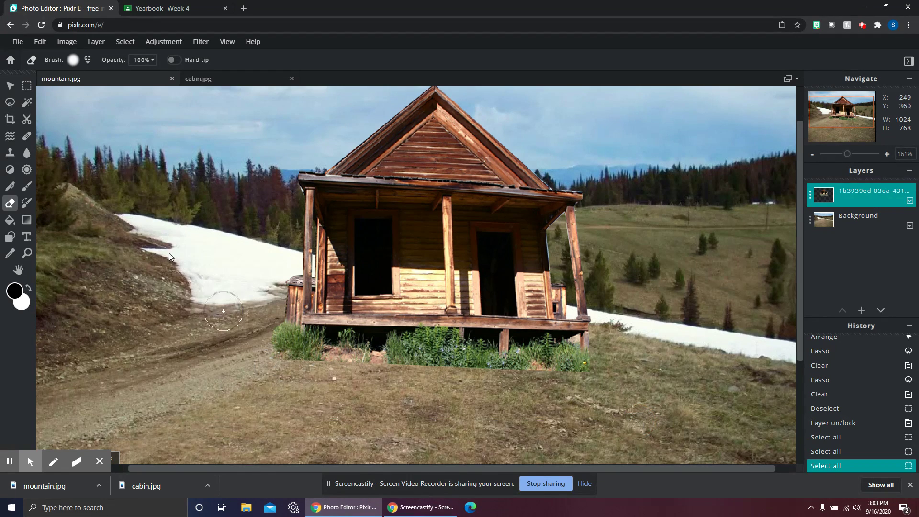
Soften the lower edge of the grass along the cabin's base with repeated Eraser dabs at 31% opacity.
click(153, 60)
click(97, 76)
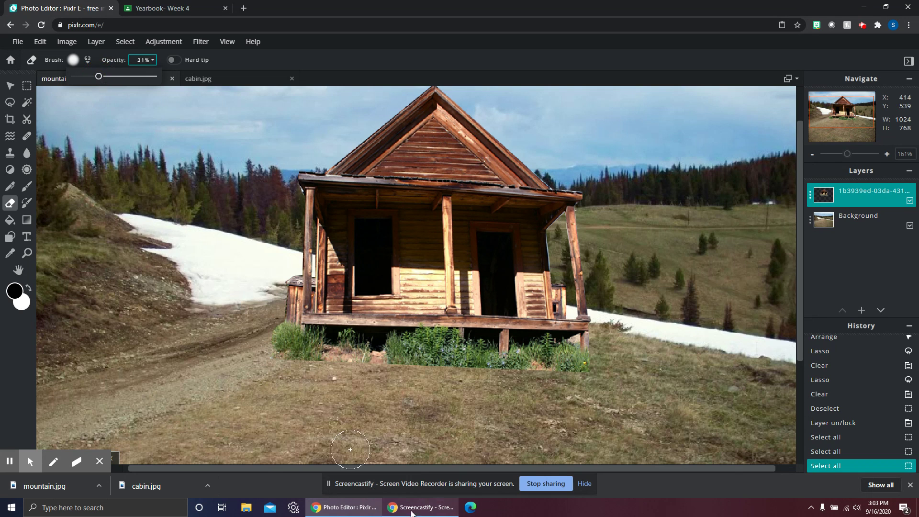
click(276, 369)
click(283, 369)
click(294, 370)
click(305, 371)
click(308, 372)
click(314, 372)
click(321, 372)
click(327, 372)
click(331, 372)
click(335, 373)
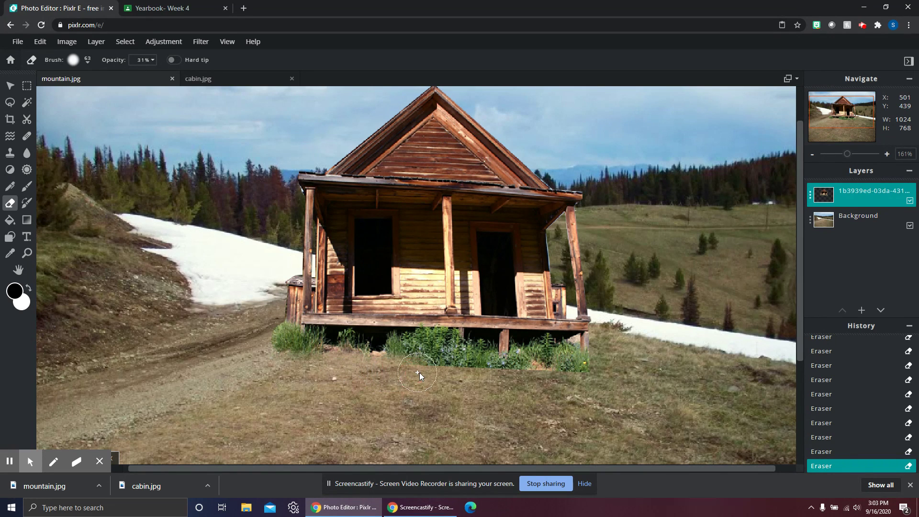
click(445, 376)
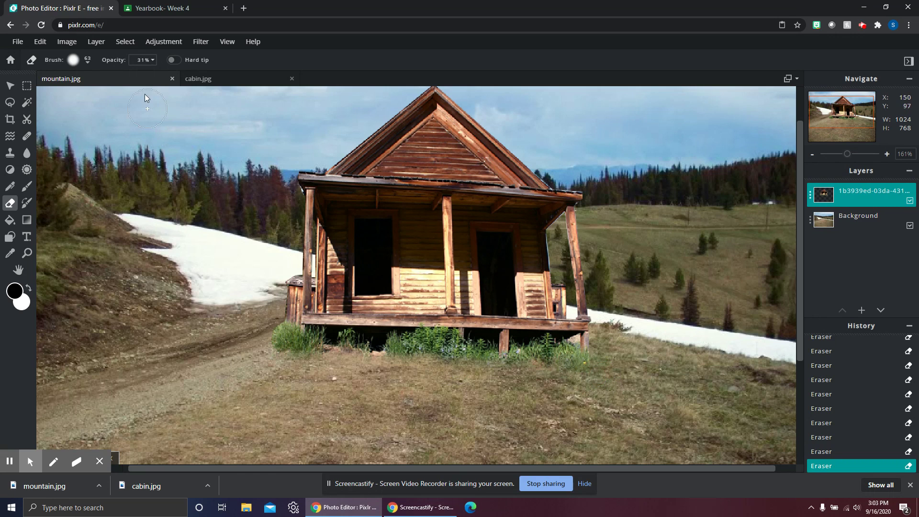
Fade the grass under the porch further with light Eraser strokes at 17% opacity, redoing the stroke near its middle.
click(153, 60)
click(88, 76)
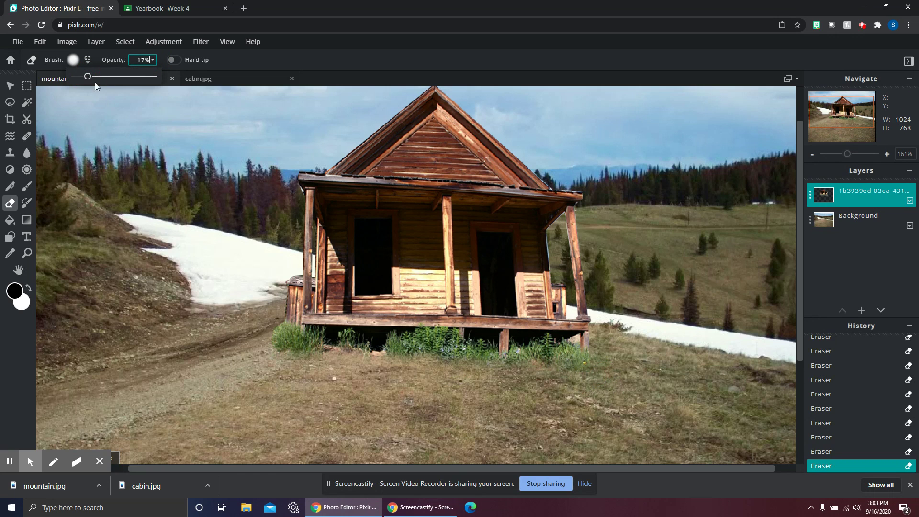
drag(460, 351, 492, 358)
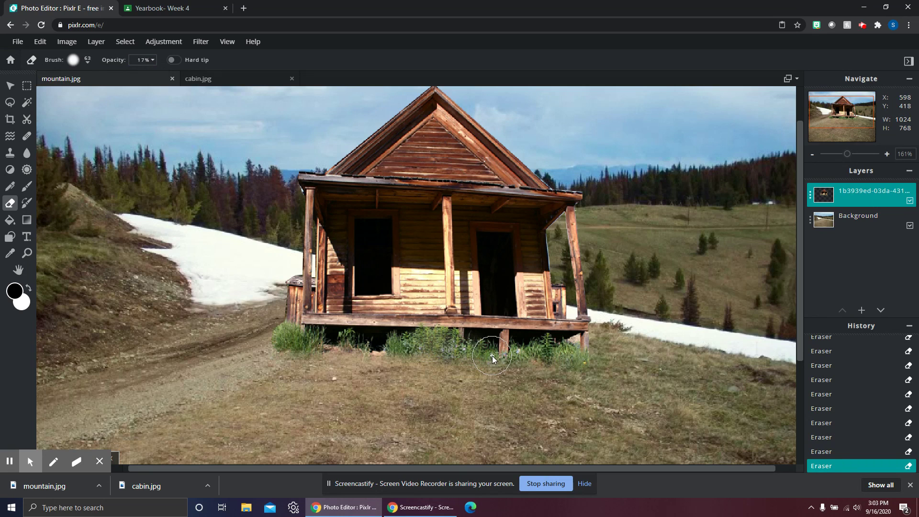
drag(405, 344, 327, 355)
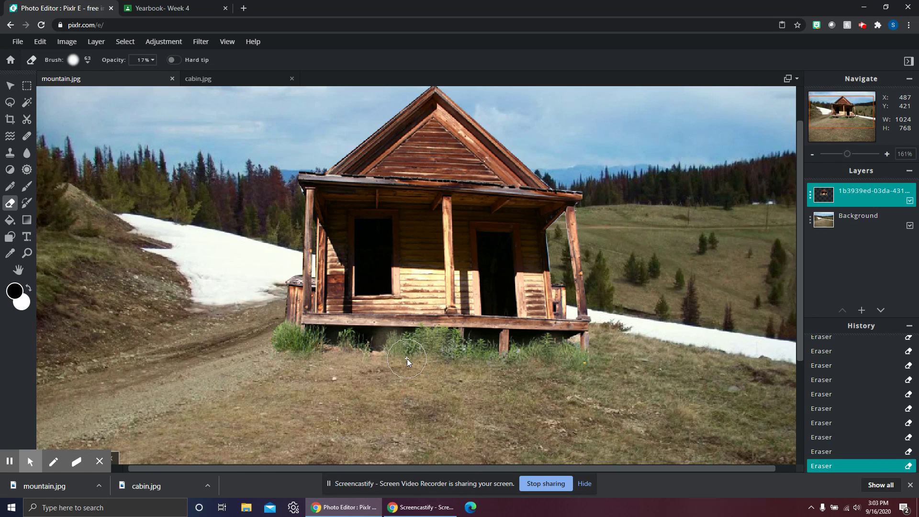
key(ctrl+z)
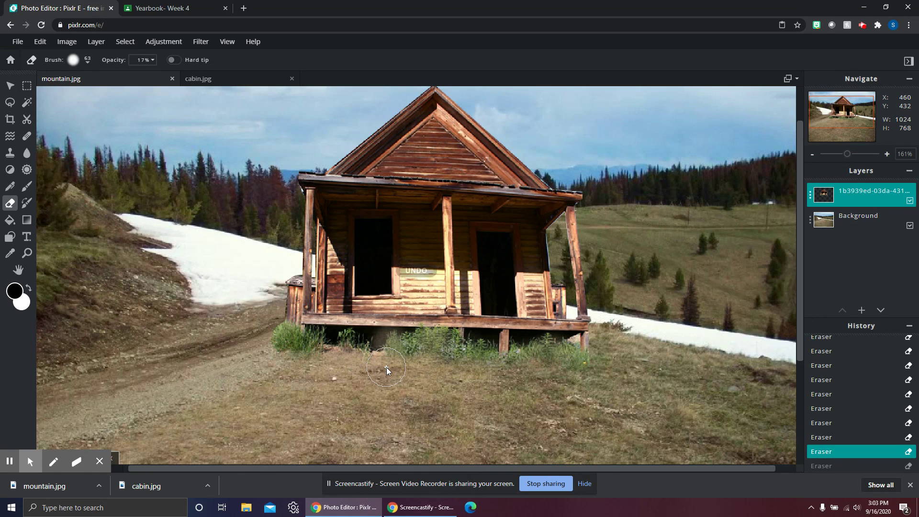
drag(392, 358, 346, 356)
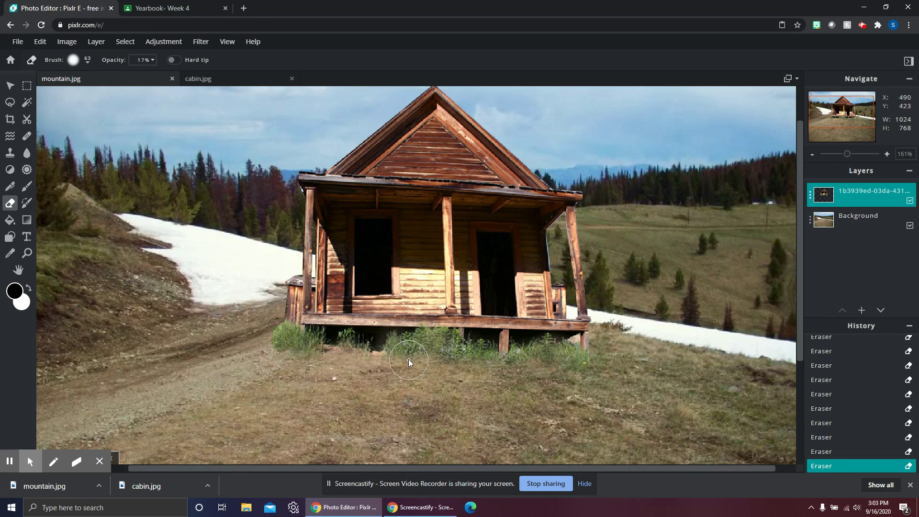
key(ctrl+0)
key(ctrl+minus)
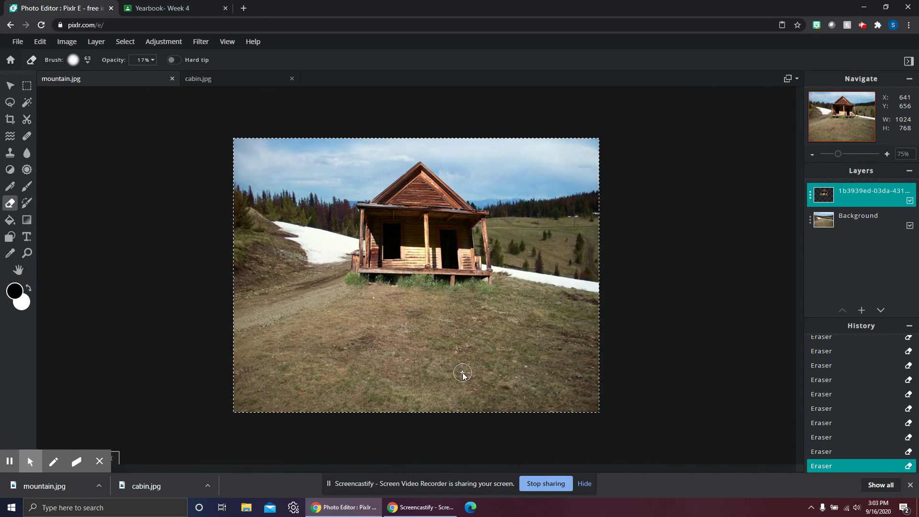
key(ctrl+plus)
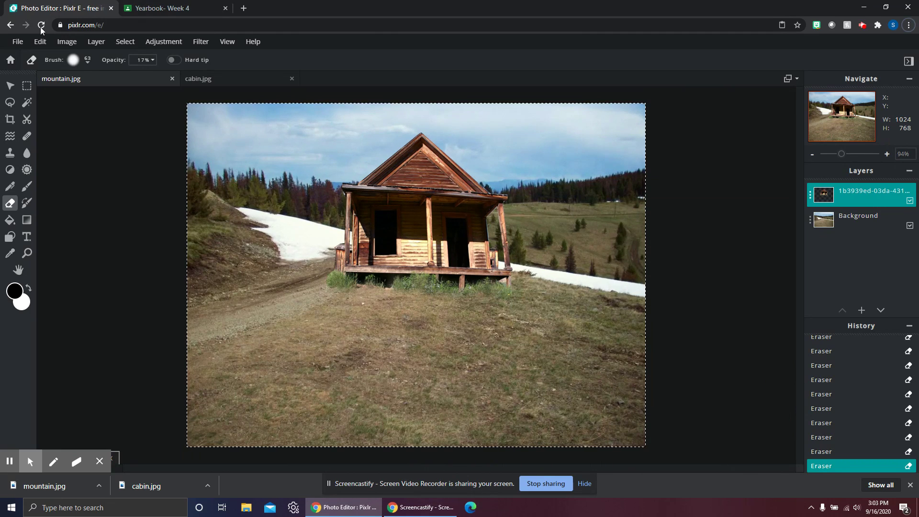